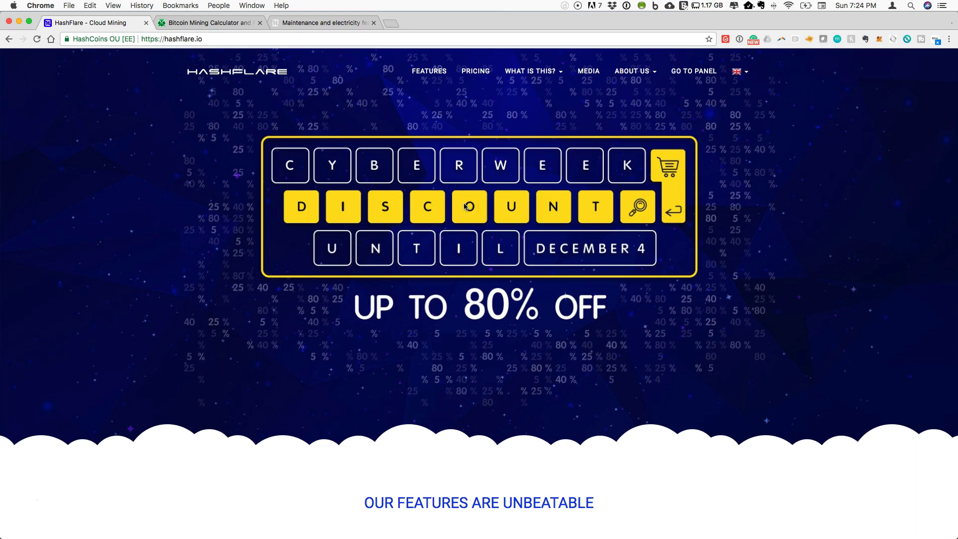
- Scroll down the homepage to the pricing cards: Scrypt $5.60 per 1 MH/s, SHA-256 $1.40 per 10 GH/s
scroll(464, 206, "down", 10)
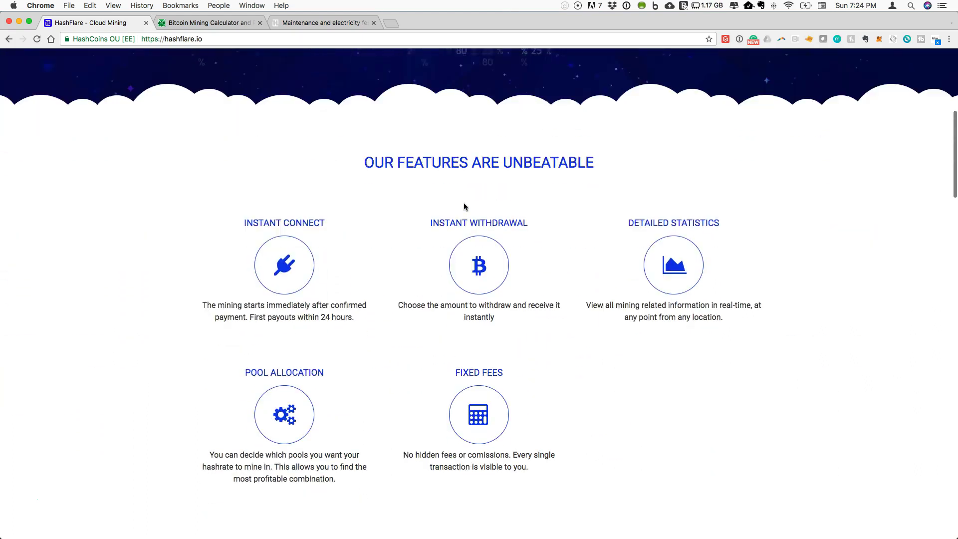
scroll(464, 206, "down", 10)
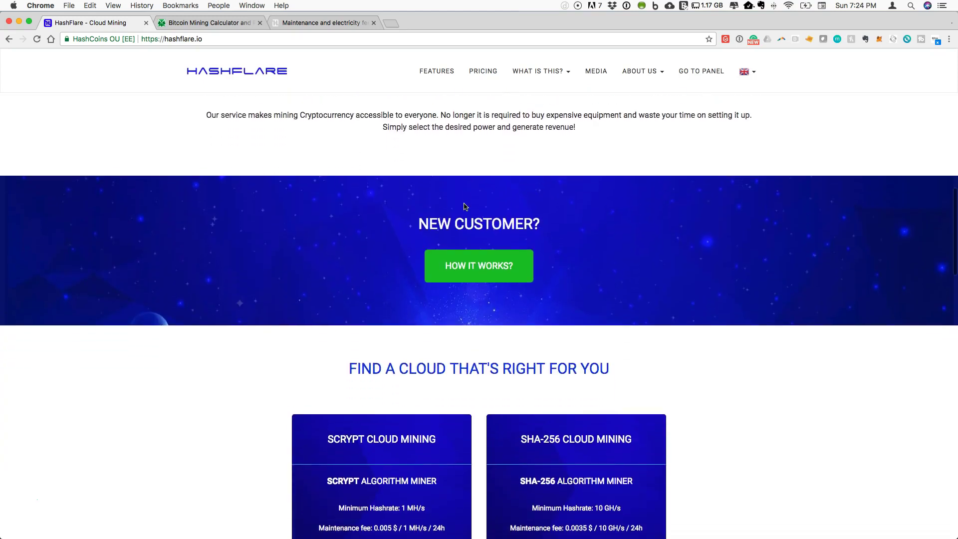
scroll(464, 206, "down", 8)
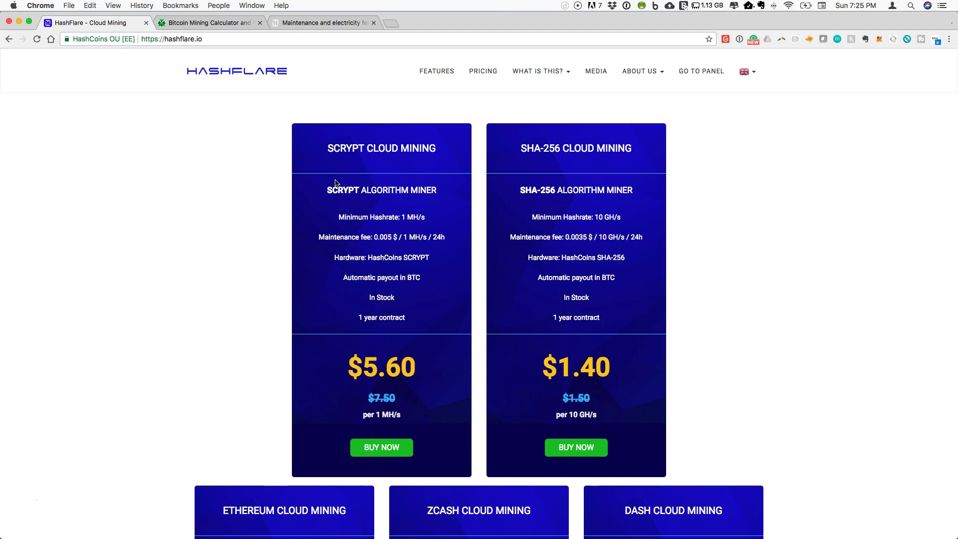
- Go to the panel and review the 0.00011501 BTC balance, 11.16 TH/s hashrate and 6,327.48 USD forecast
left_click(694, 78)
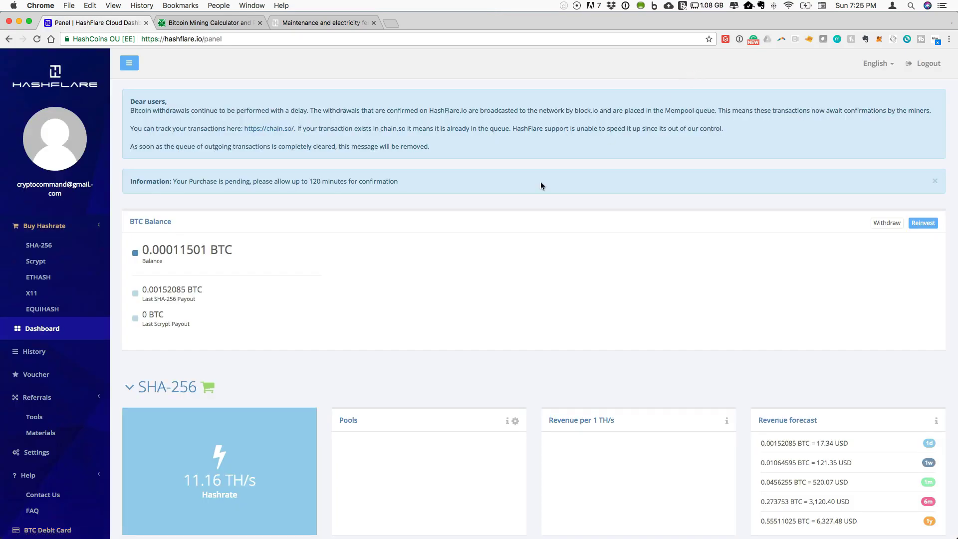
scroll(540, 182, "down", 2)
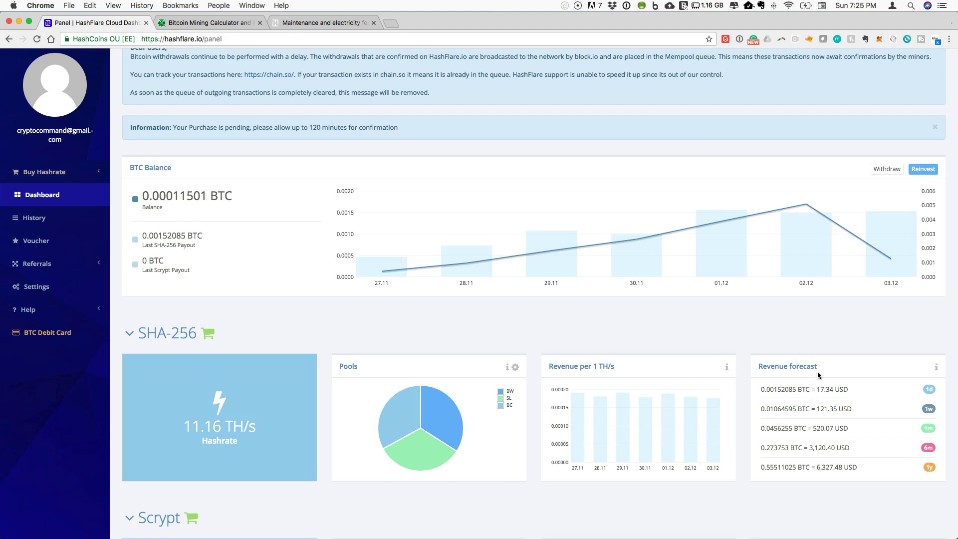
scroll(818, 374, "down", 1)
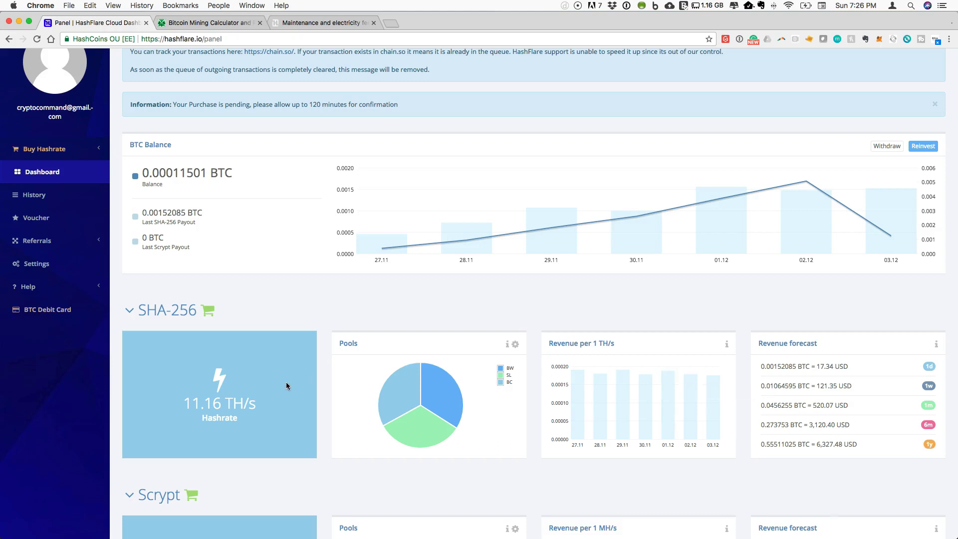
scroll(153, 309, "up", 1)
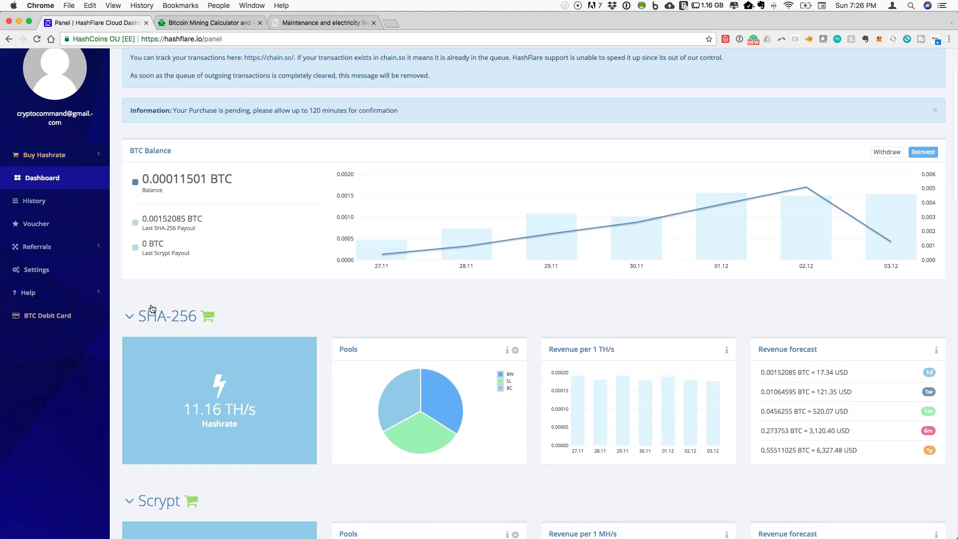
scroll(152, 308, "up", 4)
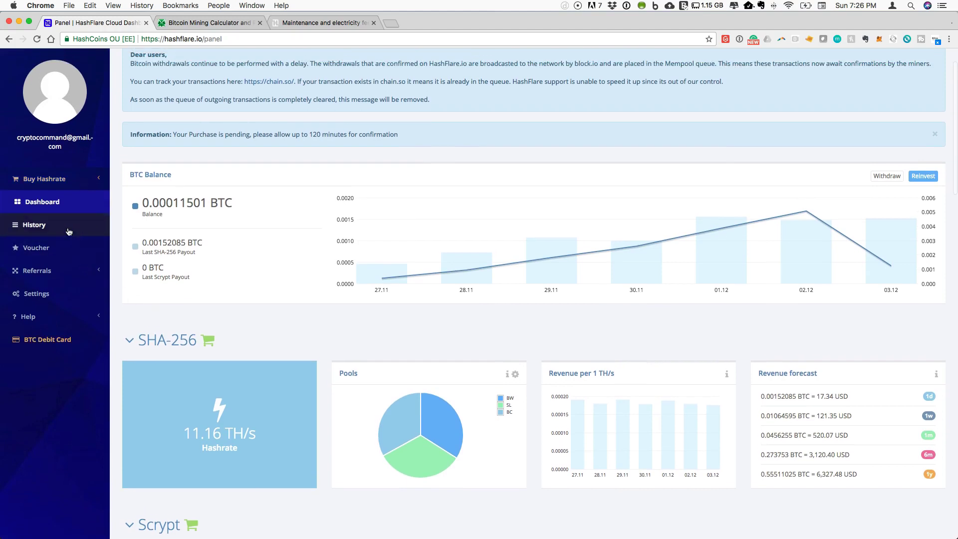
- Open Buy Hashrate > SHA-256 and slide the amount to 11 TH/s (1540.00 USD, 0.13505800 BTC)
left_click(53, 183)
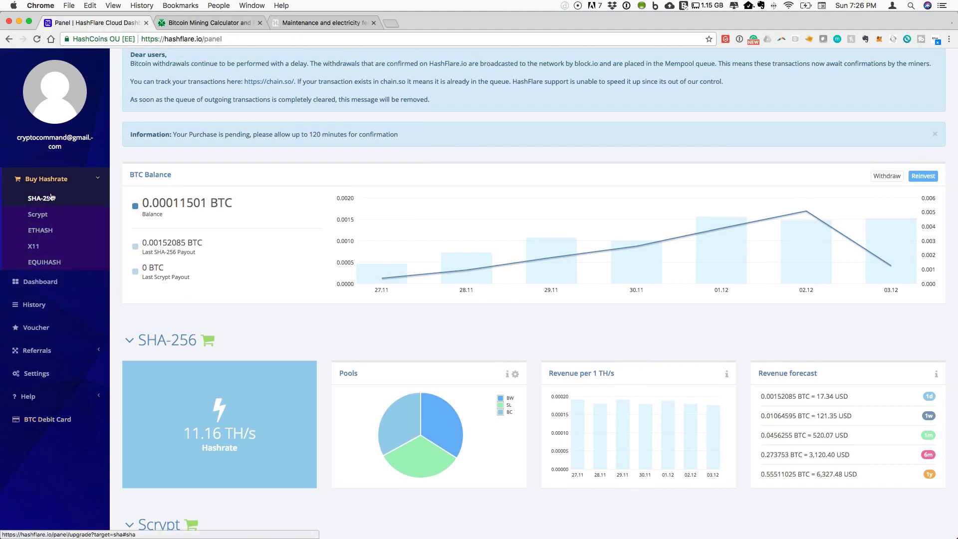
left_click(51, 199)
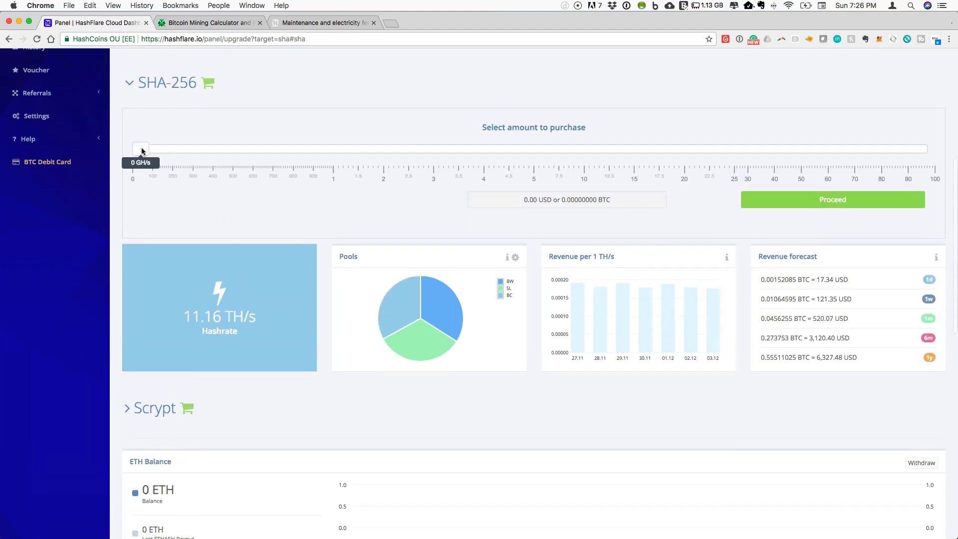
left_click_drag(143, 149, 594, 143)
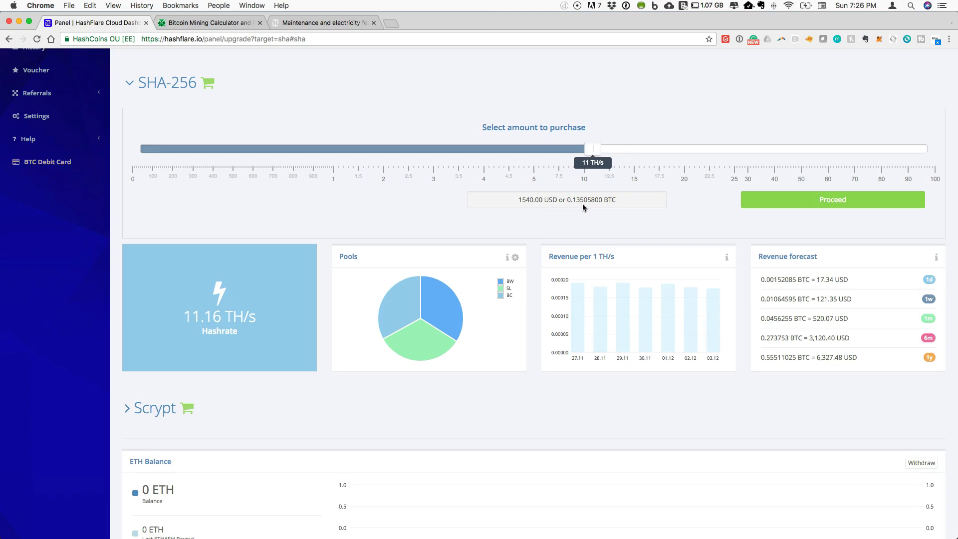
scroll(543, 256, "up", 1)
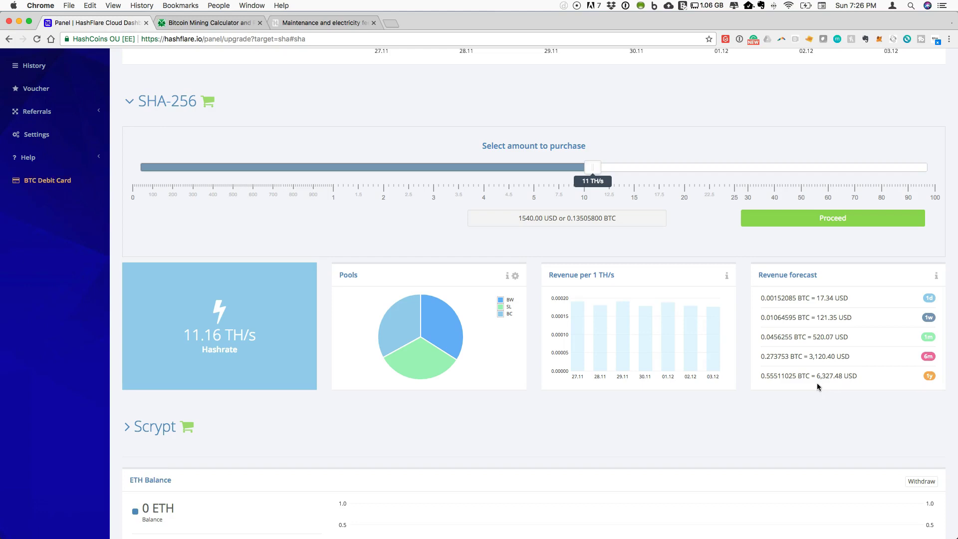
scroll(817, 383, "up", 1)
scroll(817, 384, "up", 2)
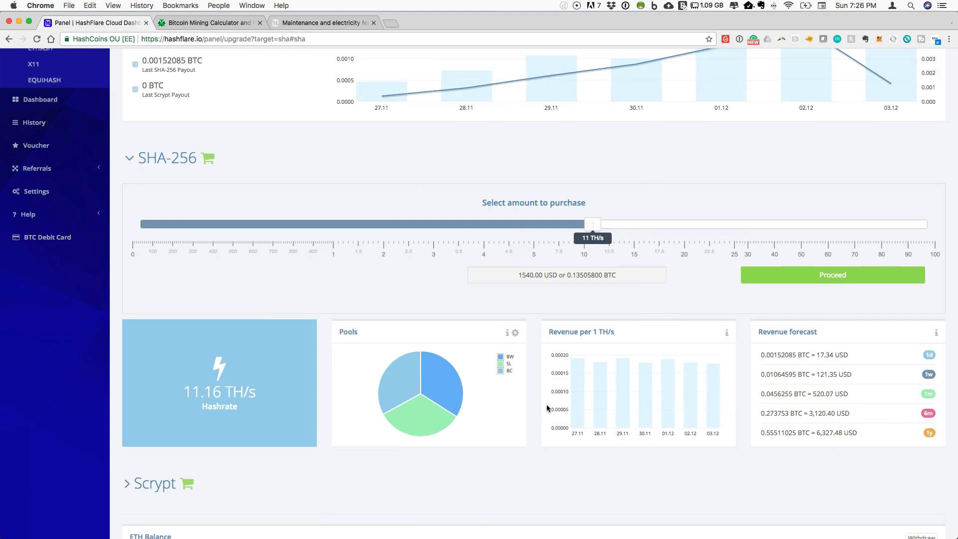
scroll(547, 408, "up", 1)
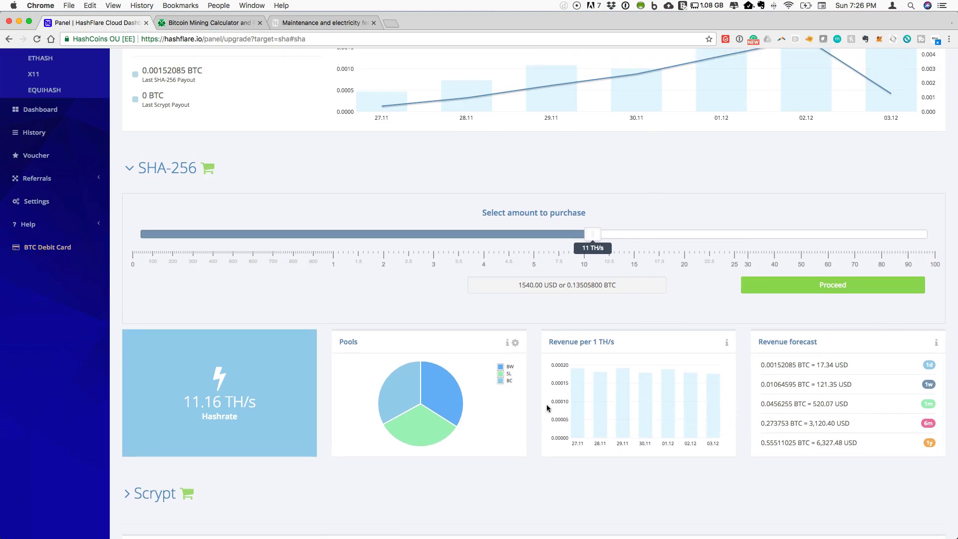
scroll(487, 408, "up", 5)
scroll(487, 405, "up", 5)
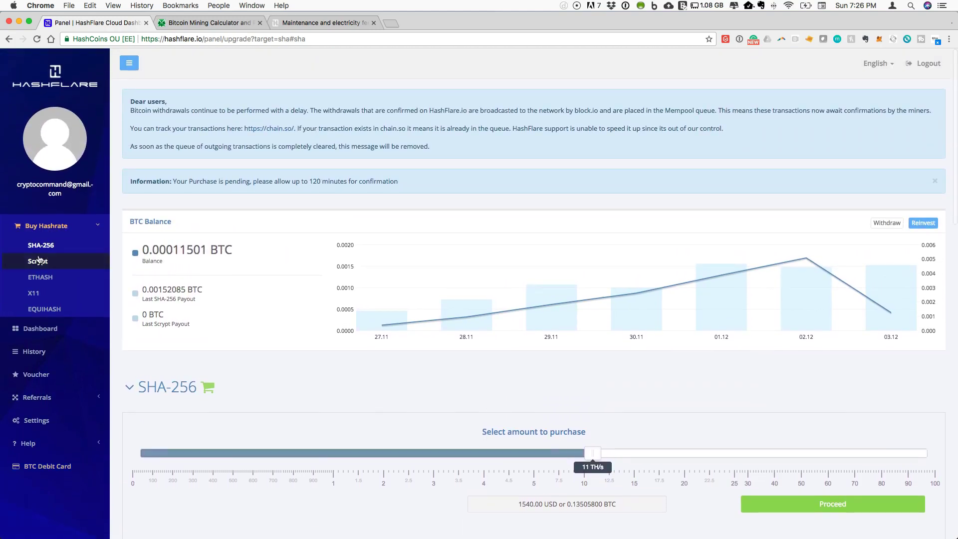
- Return to the Dashboard and highlight the BTC balance and last SHA-256 payout figures
left_click(49, 328)
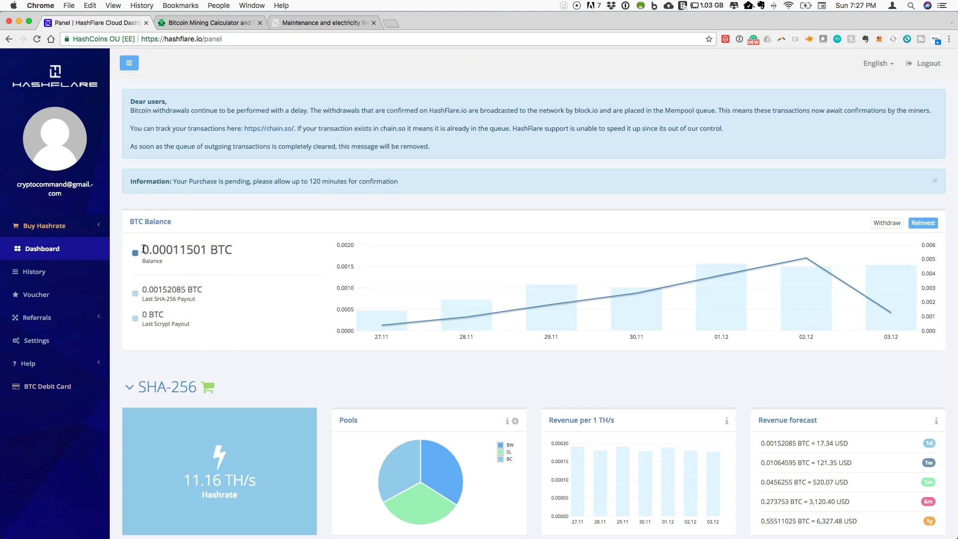
left_click_drag(142, 249, 238, 247)
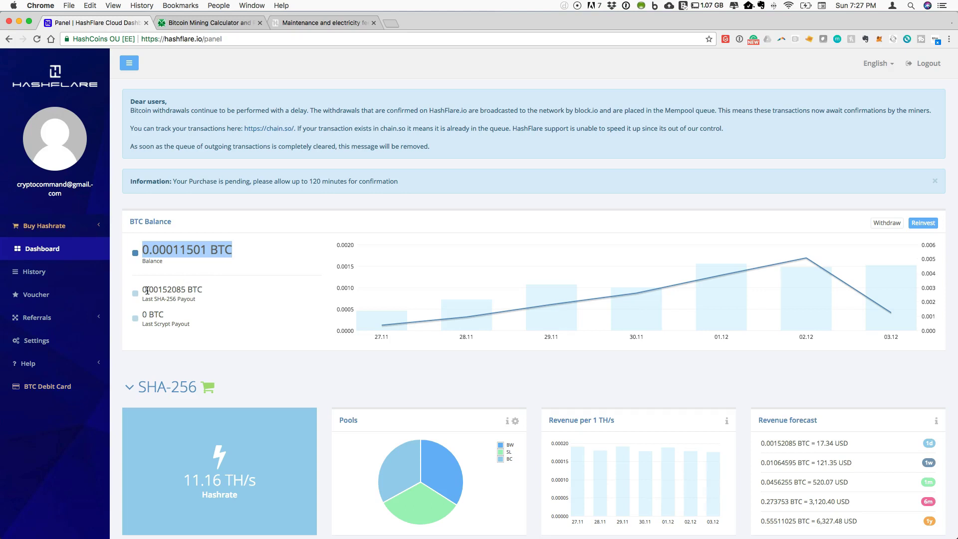
left_click_drag(143, 290, 204, 292)
- Scroll down, clear the highlight, and inspect the Revenue per 1 TH/s daily bars
scroll(205, 291, "down", 1)
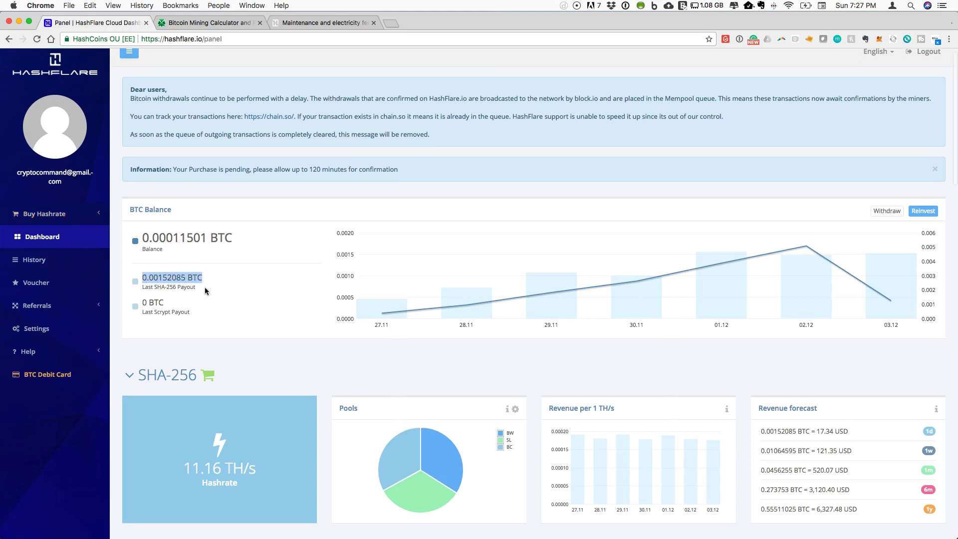
scroll(205, 286, "down", 2)
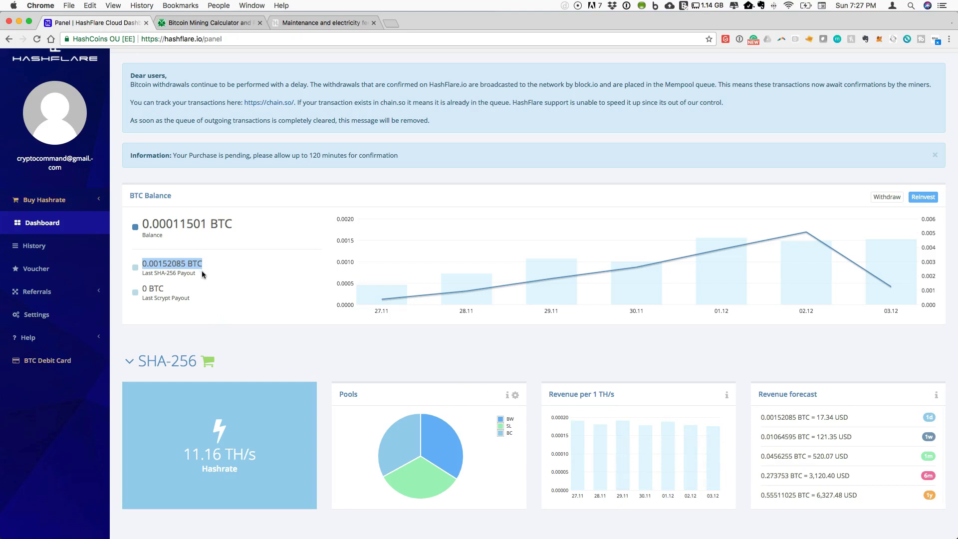
left_click(818, 363)
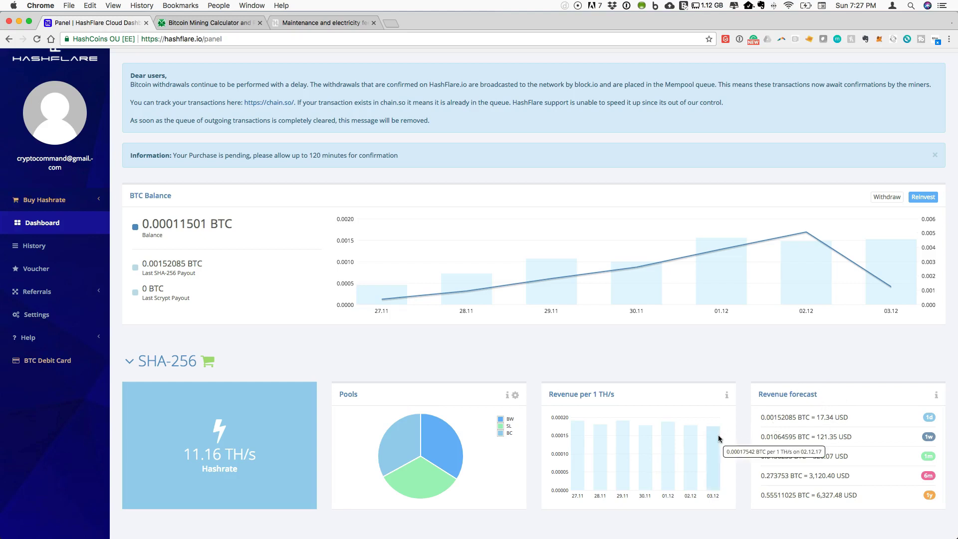
mouse_move(685, 437)
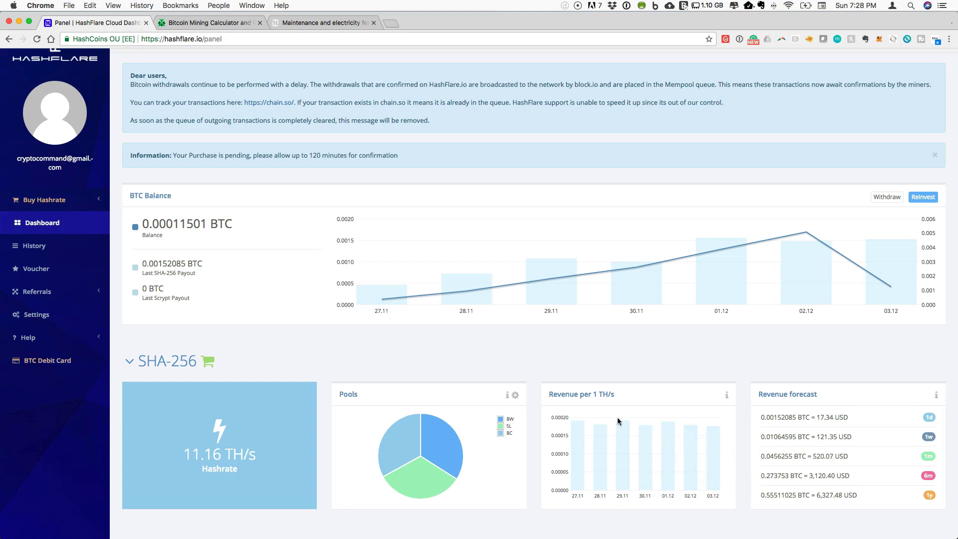
- Enter 11000 GH/s, 0 W power, 0 power cost and 20% pool fees, then view the maintenance fees article
left_click(201, 23)
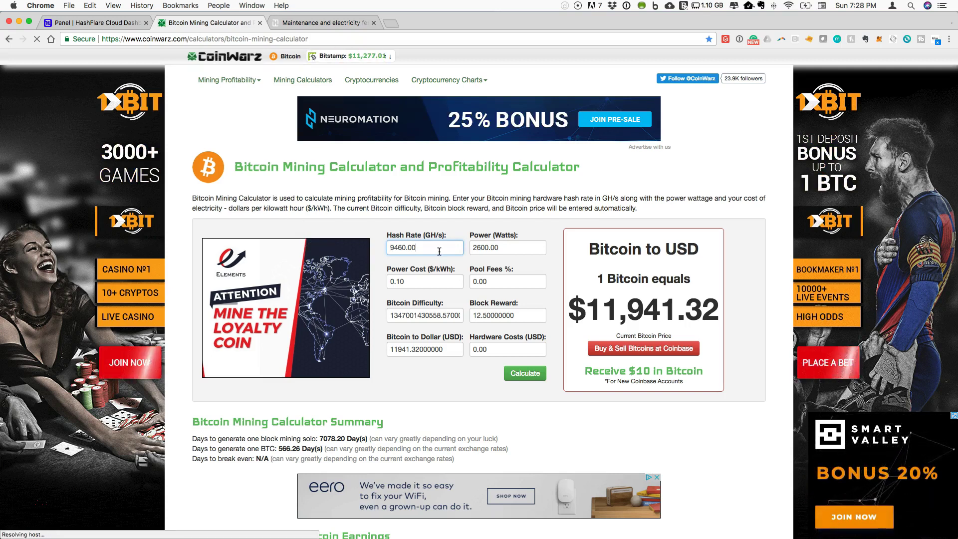
double_click(416, 246)
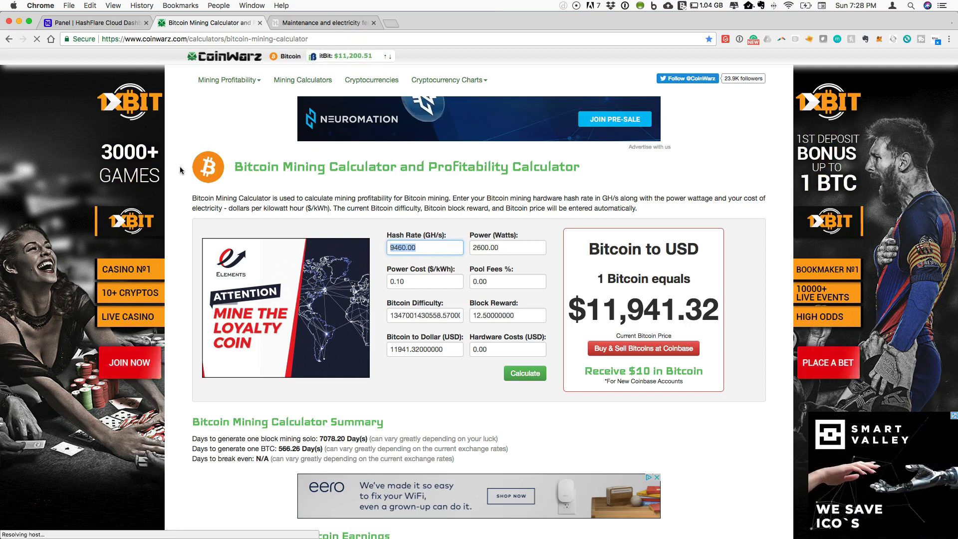
type("11")
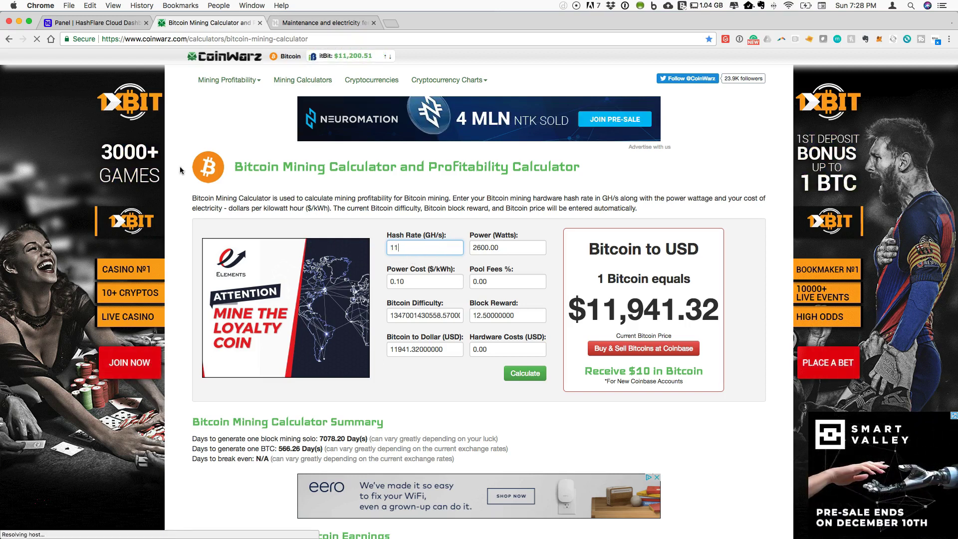
type("000")
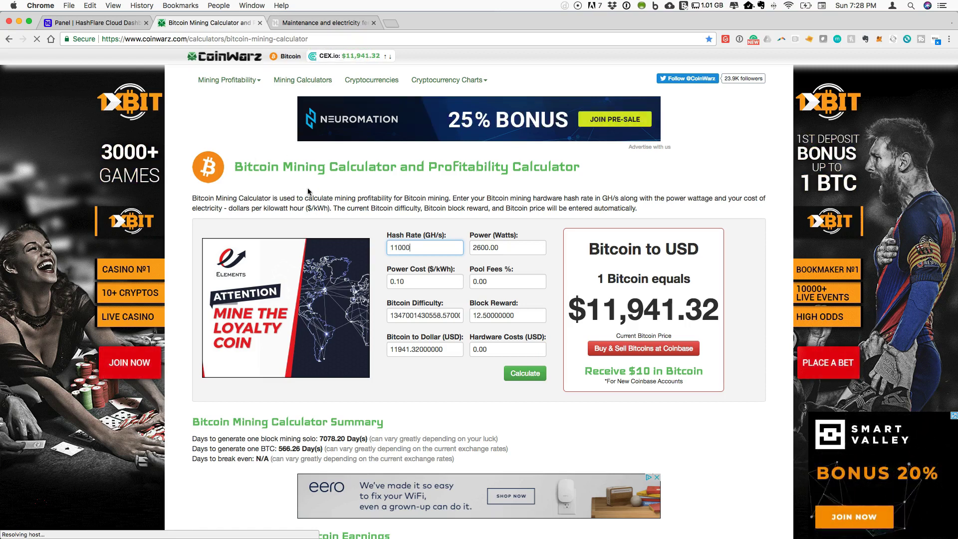
key("Tab")
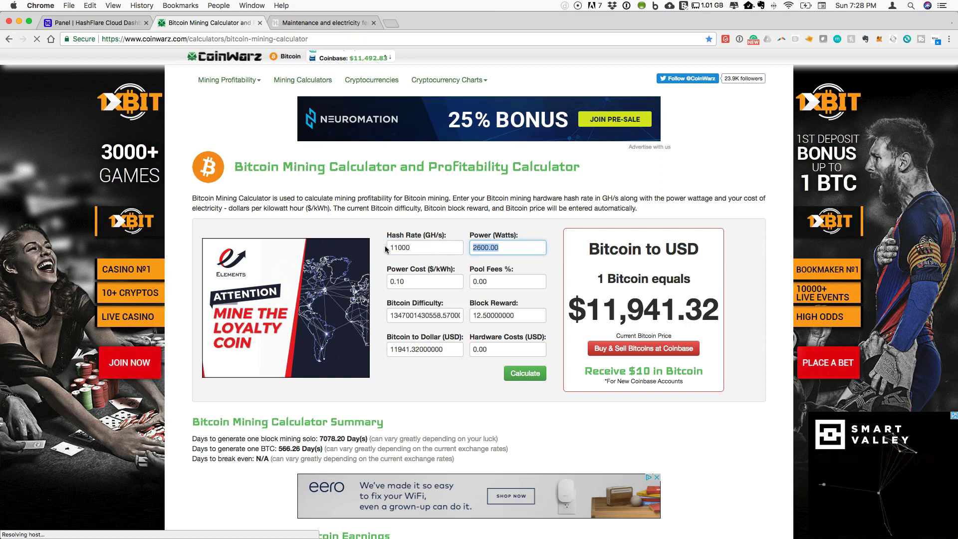
type("0")
key("Tab")
type("0")
key("Tab")
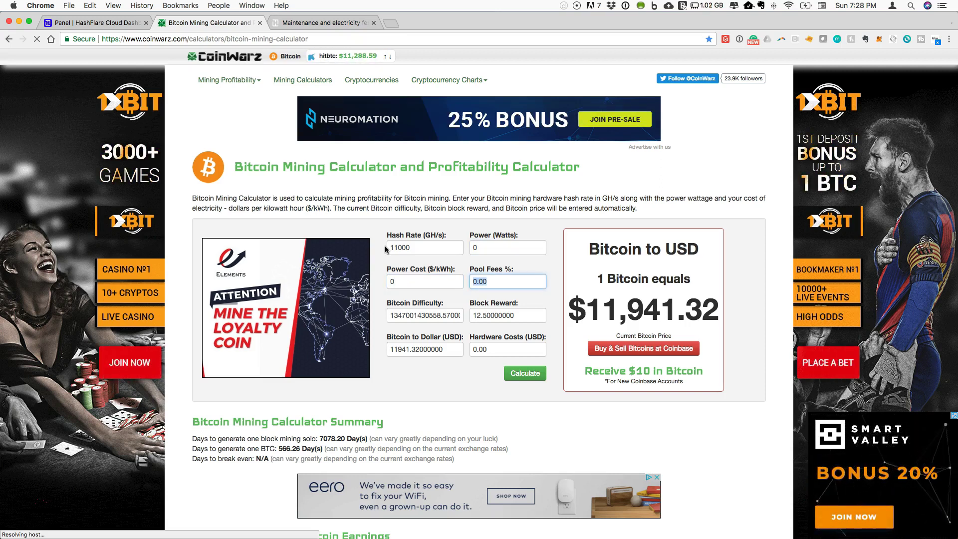
type("2")
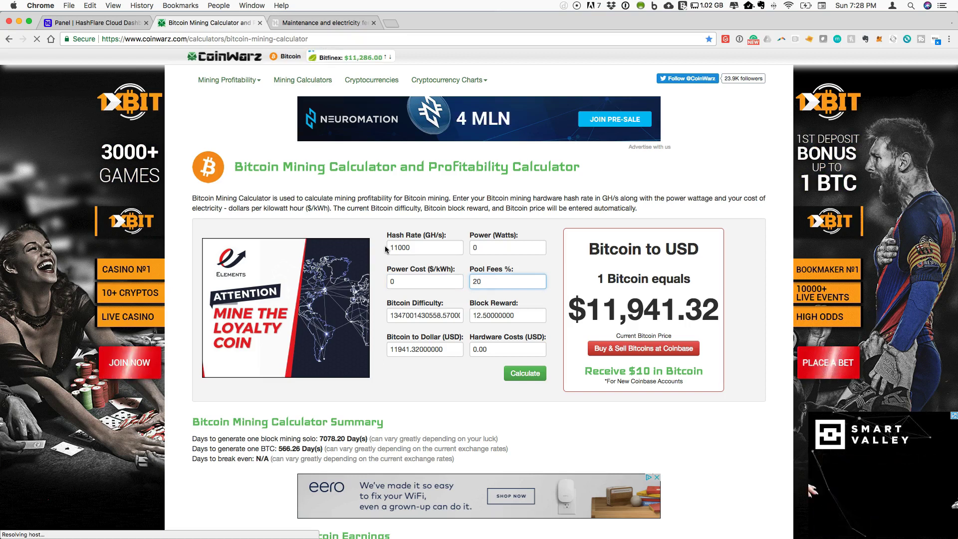
type("0")
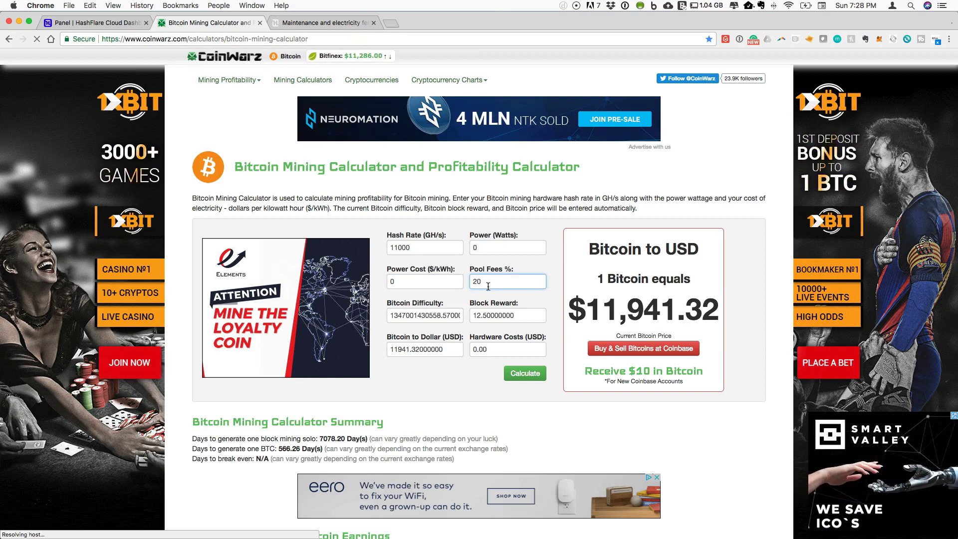
left_click(299, 23)
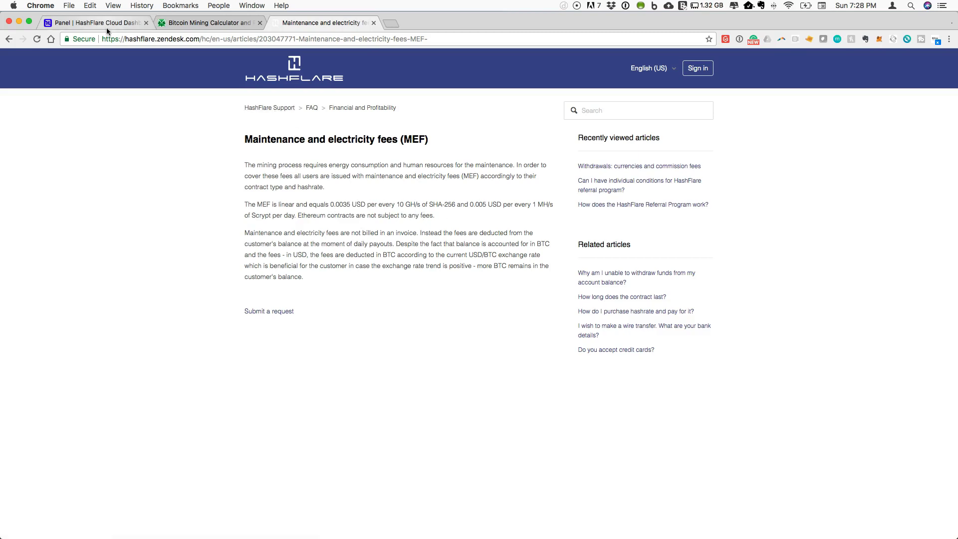
- Go back to the CoinWarz calculator and select the whole Bitcoin Difficulty value
left_click(183, 23)
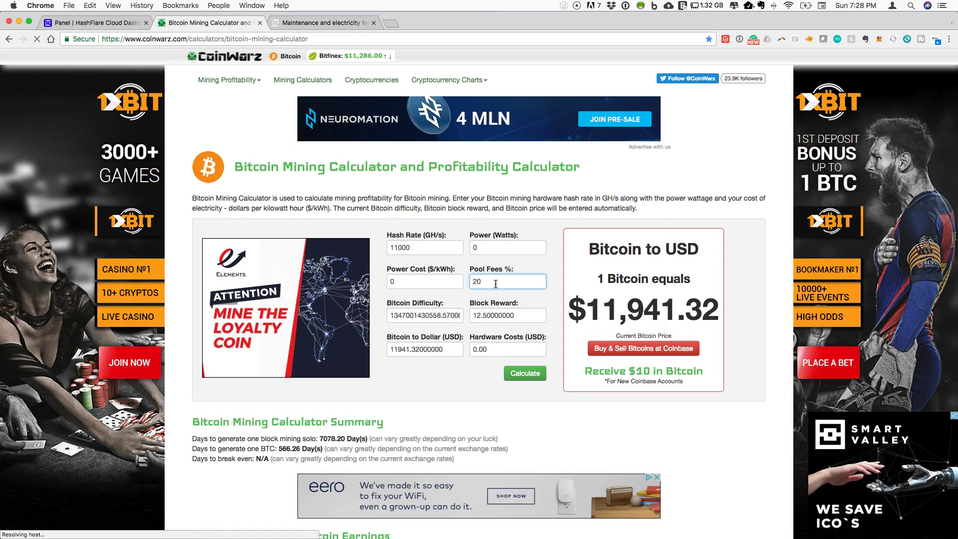
triple_click(442, 315)
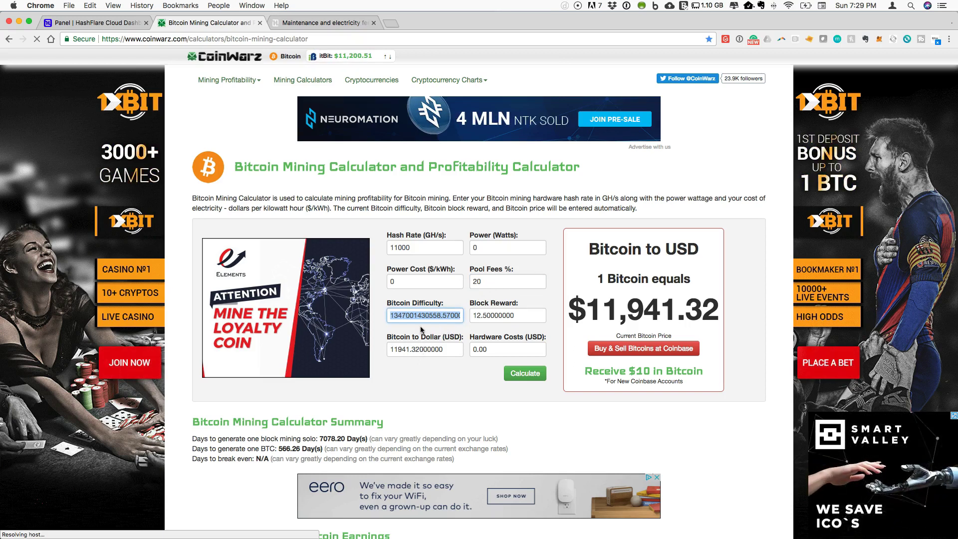
- Back on the HashFlare panel, open the SHA-256 purchase and slide the amount to 11 TH/s
left_click(94, 23)
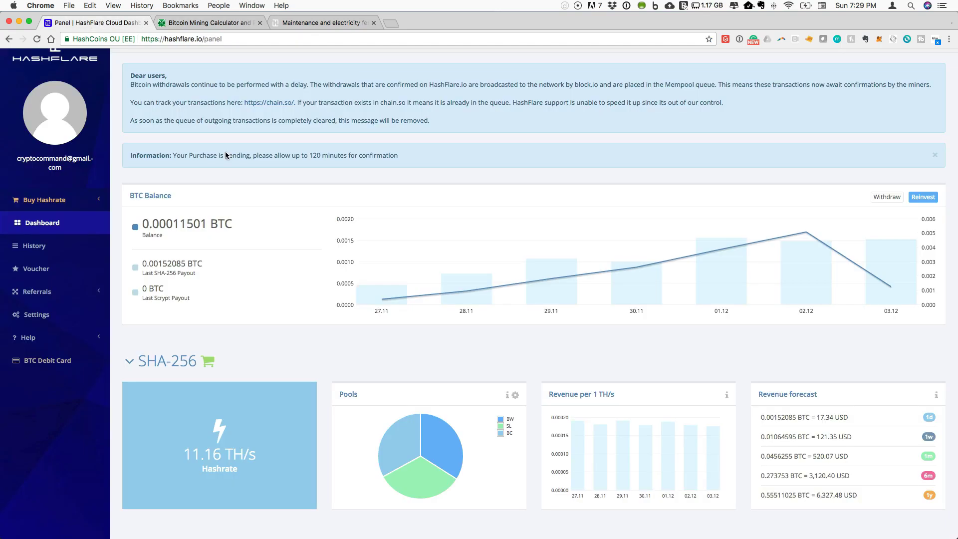
left_click(45, 200)
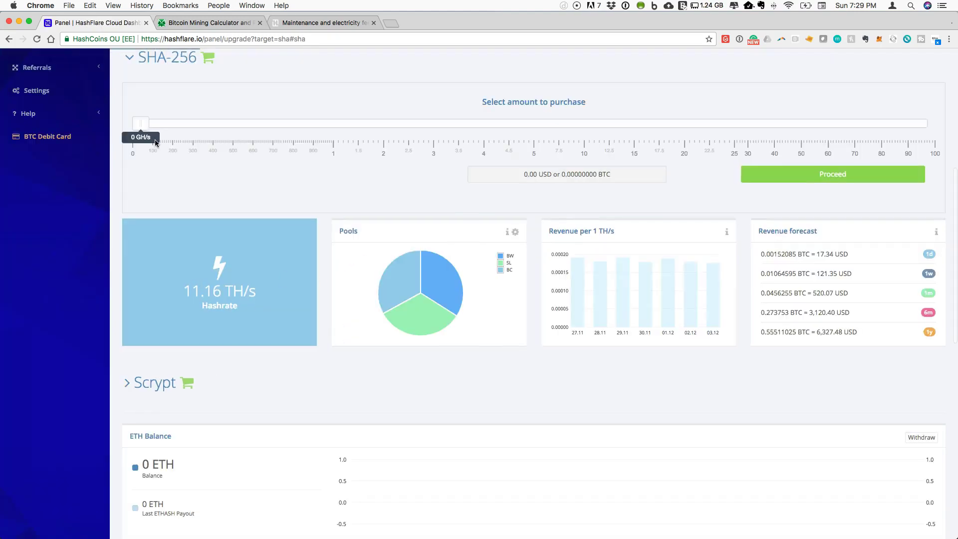
left_click_drag(141, 123, 570, 126)
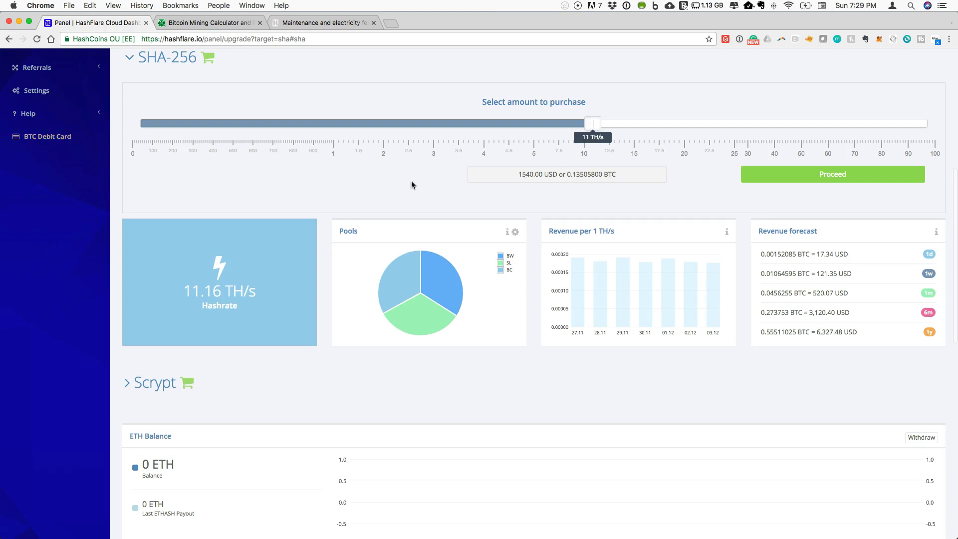
- Enter 1540 as CoinWarz hardware cost, recalculate, and review the 78.50-day break-even earnings table
left_click(310, 23)
left_click(223, 25)
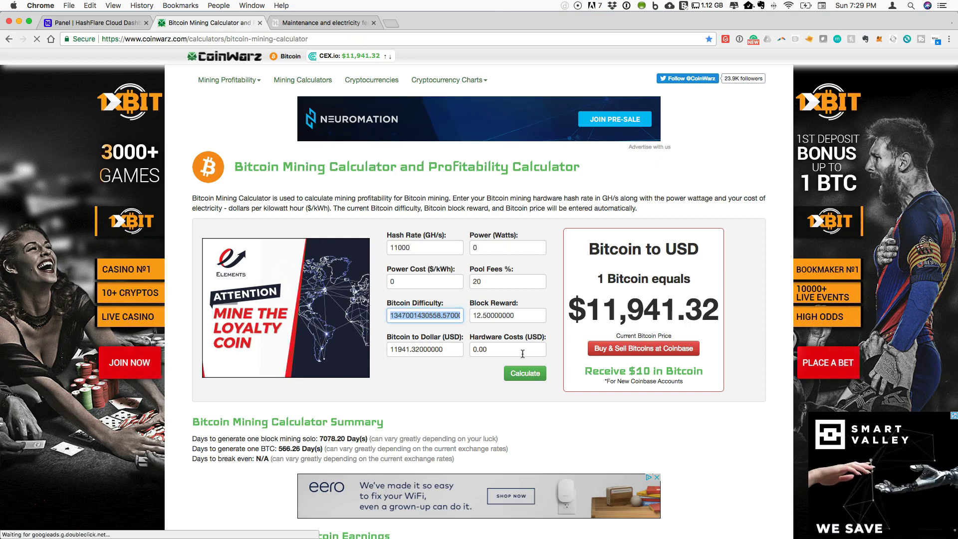
double_click(522, 349)
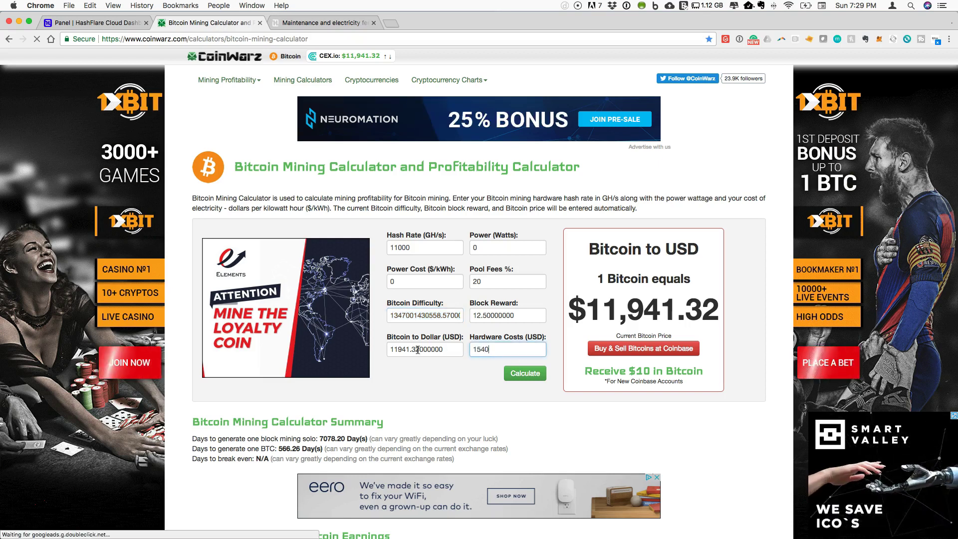
type("1540")
left_click(528, 376)
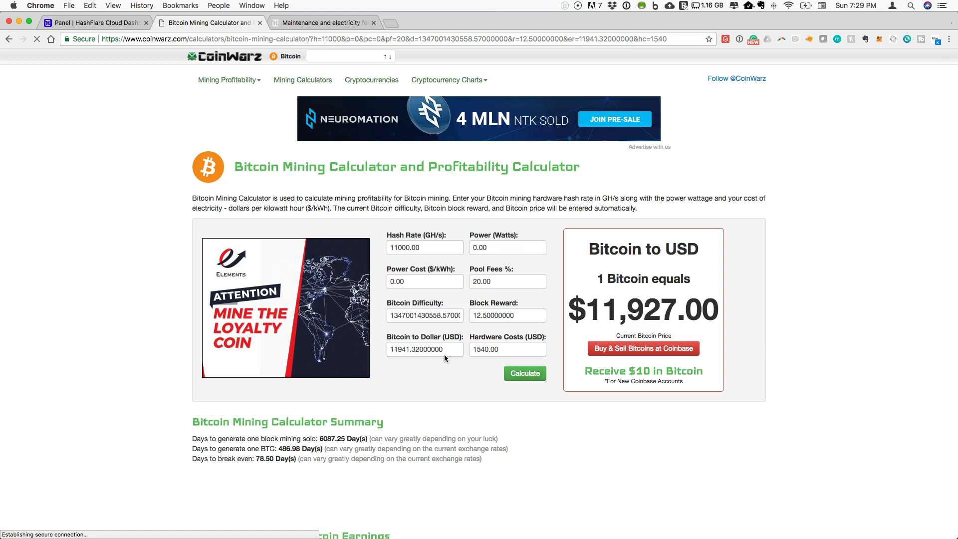
scroll(444, 354, "down", 5)
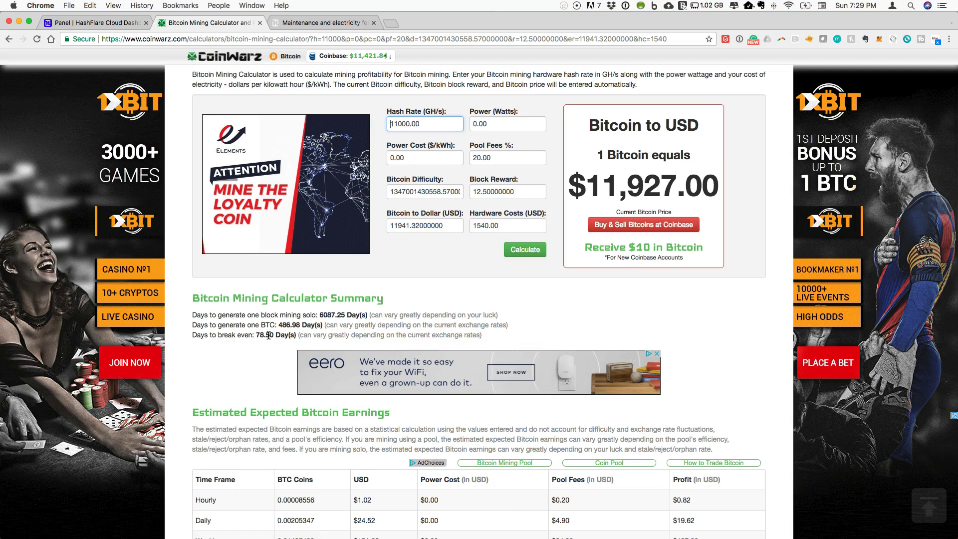
scroll(570, 422, "down", 3)
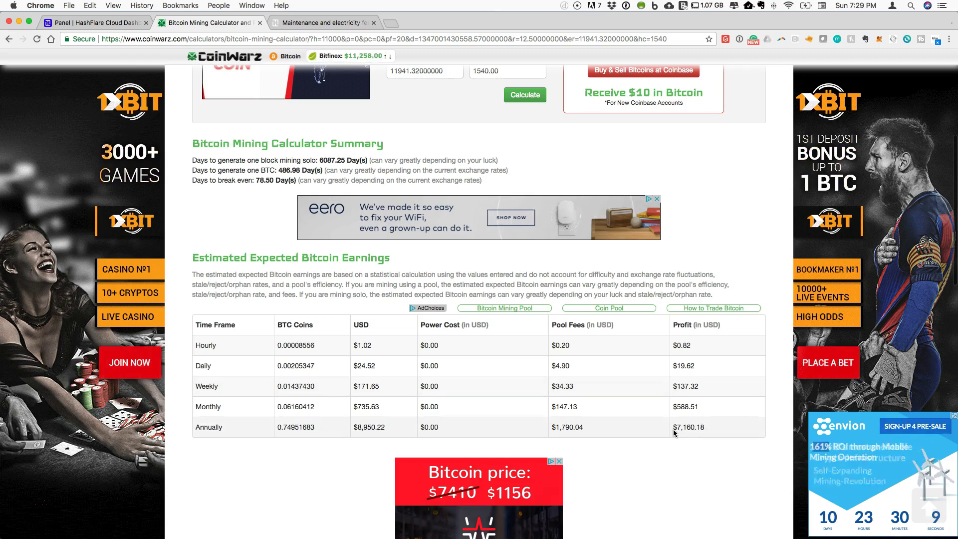
scroll(673, 429, "up", 3)
scroll(672, 429, "up", 4)
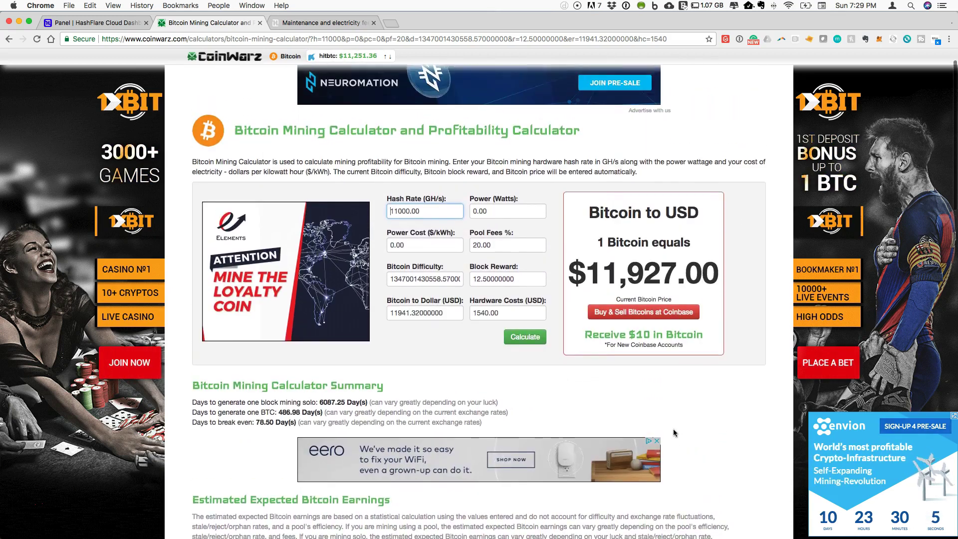
scroll(673, 429, "down", 4)
scroll(673, 431, "down", 2)
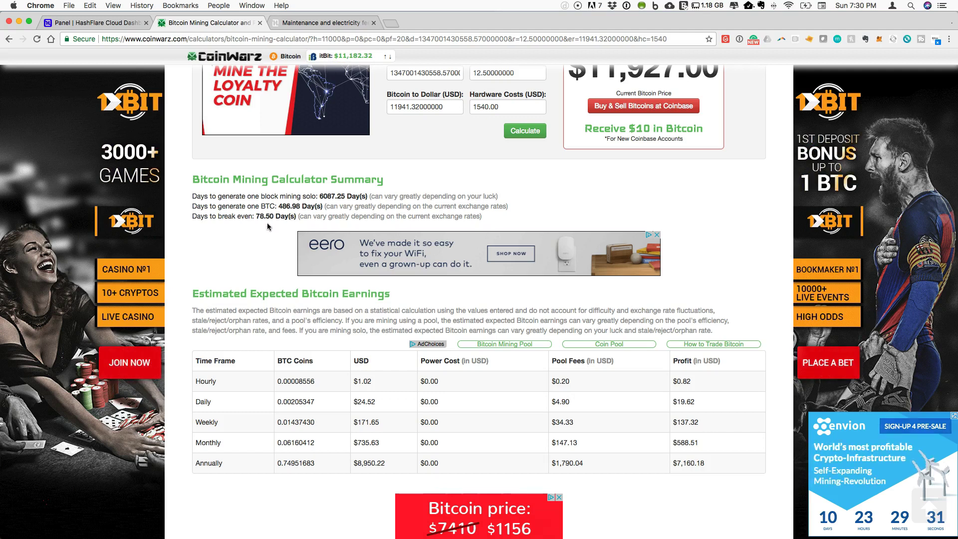
- Switch to the HashFlare panel and scroll up to the balance chart above the 11 TH/s purchase
left_click(105, 24)
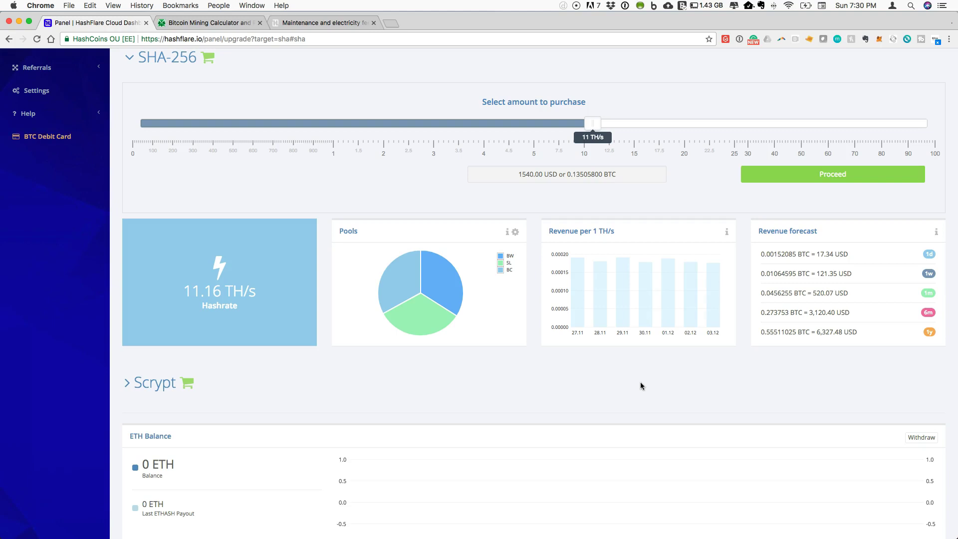
scroll(638, 385, "up", 5)
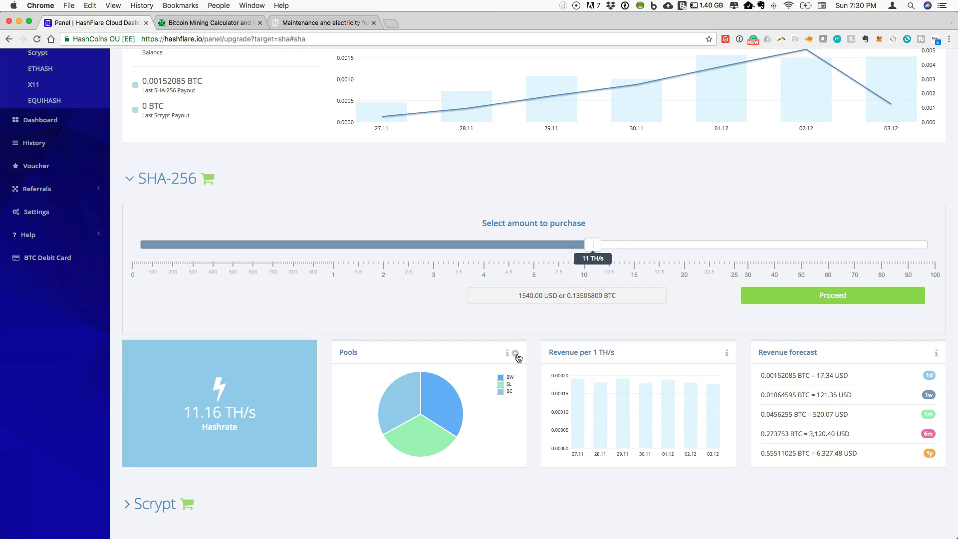
- Open the Pools gear editor to view the BW.com 34%, Slush 33% and BTCchina 33% split
left_click(516, 355)
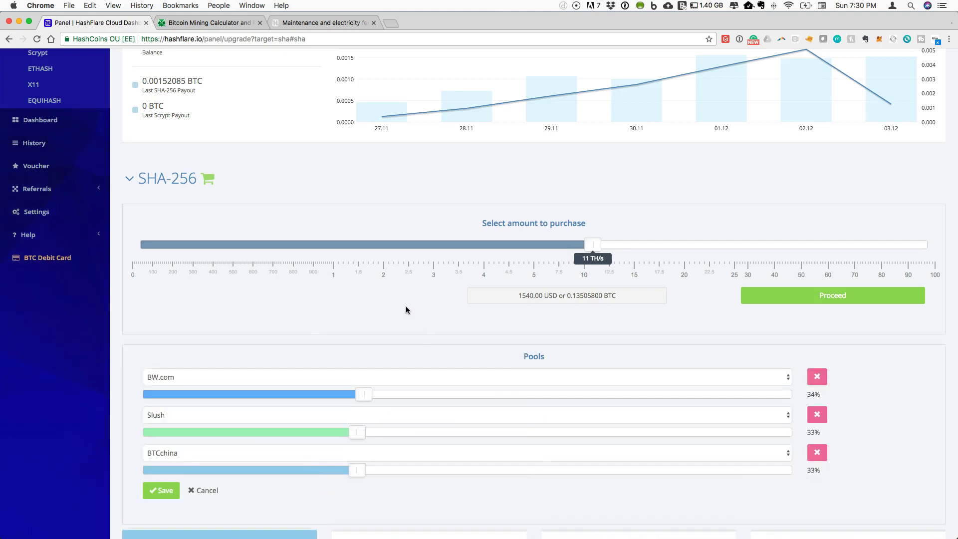
scroll(405, 306, "down", 3)
scroll(388, 284, "down", 1)
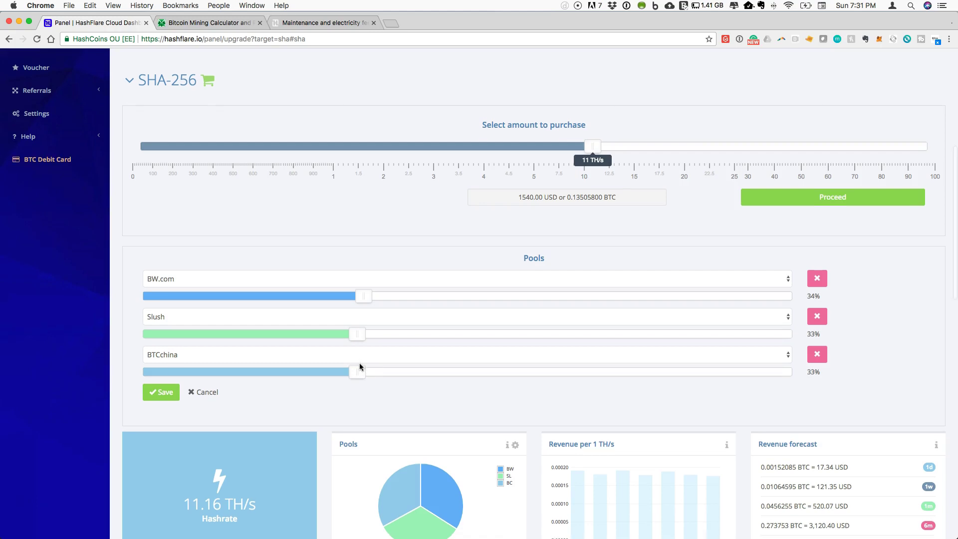
scroll(359, 367, "up", 1)
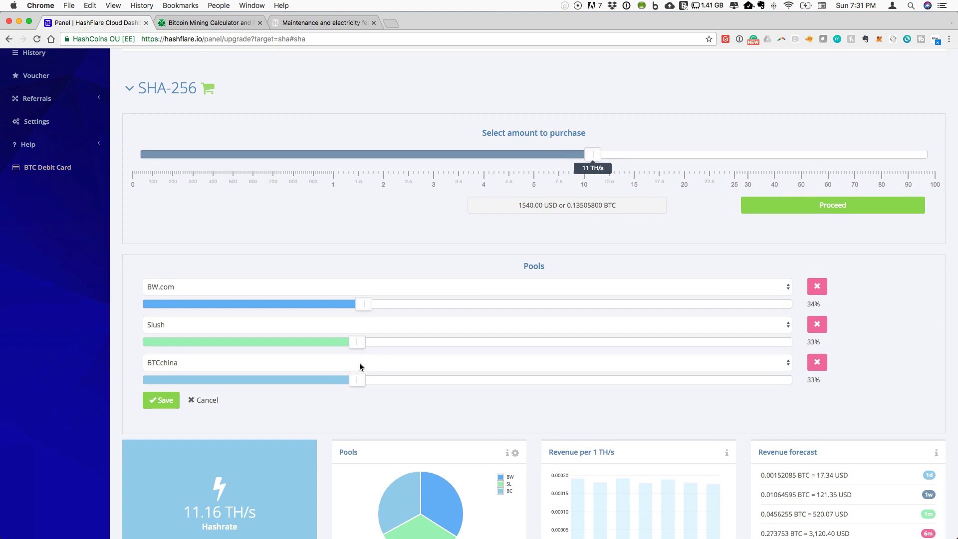
scroll(360, 366, "up", 5)
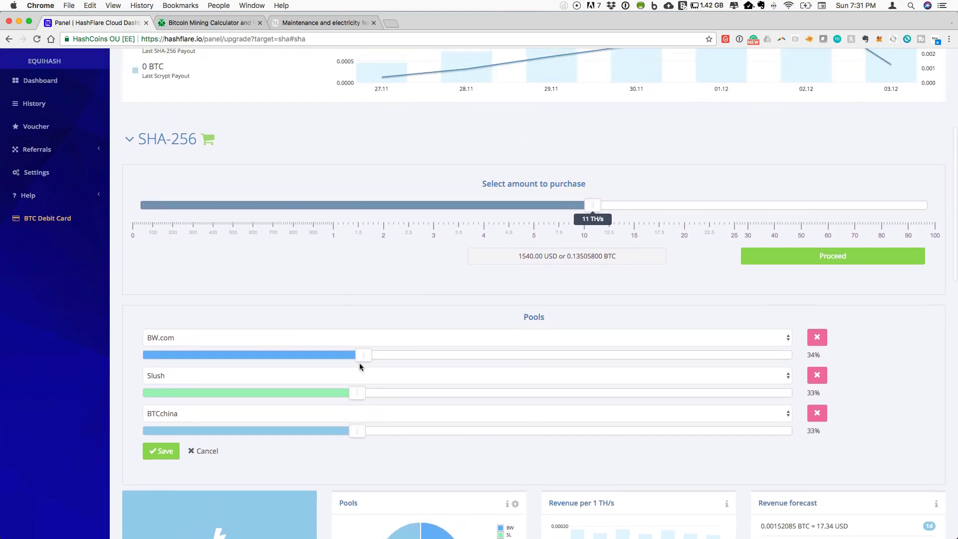
scroll(359, 367, "up", 10)
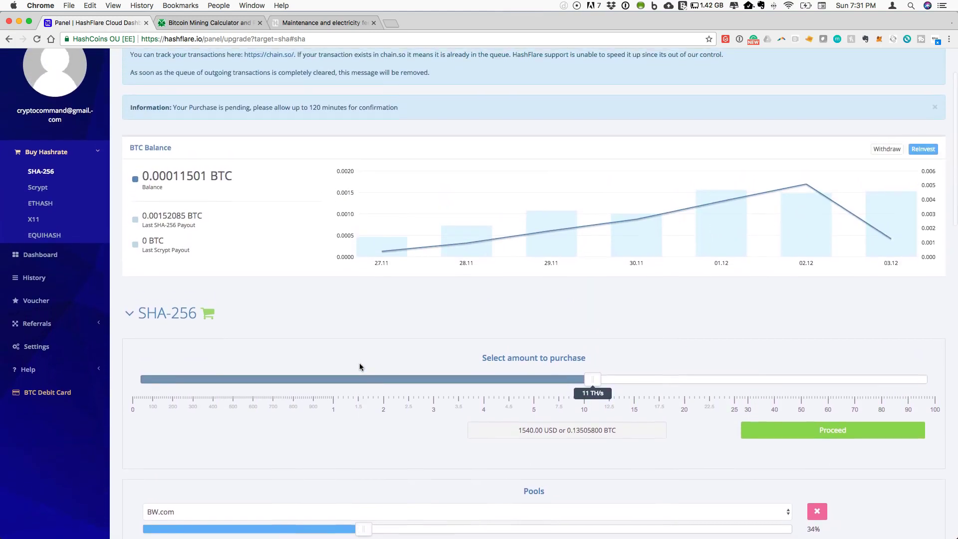
scroll(359, 366, "up", 3)
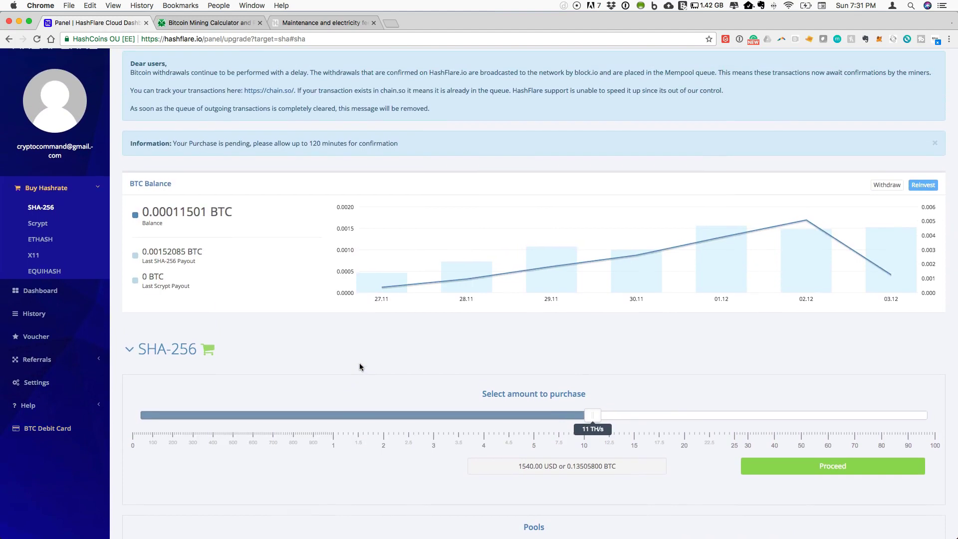
scroll(359, 366, "up", 1)
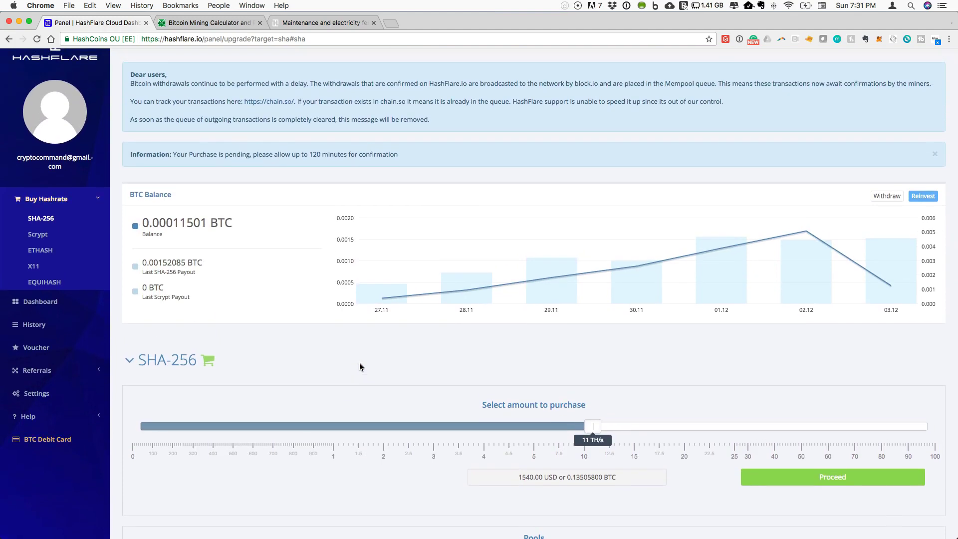
scroll(359, 366, "down", 2)
scroll(359, 366, "up", 1)
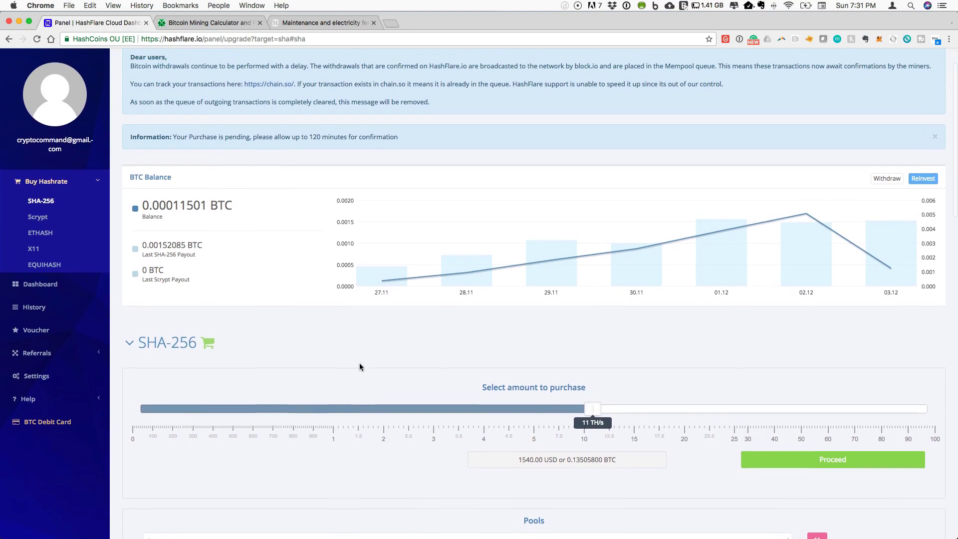
scroll(359, 367, "up", 3)
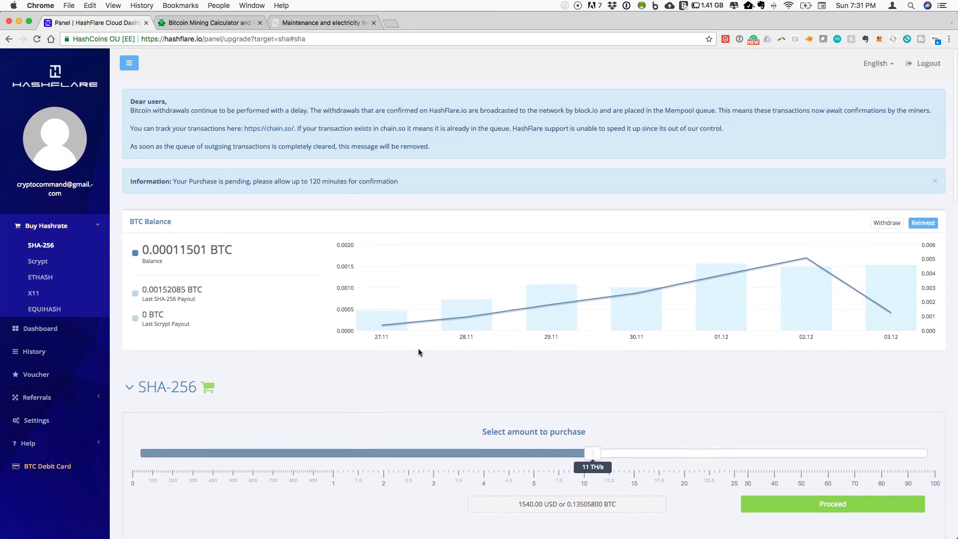
- Read the daily values on the BTC Balance chart for the SHA-256 purchase
mouse_move(383, 325)
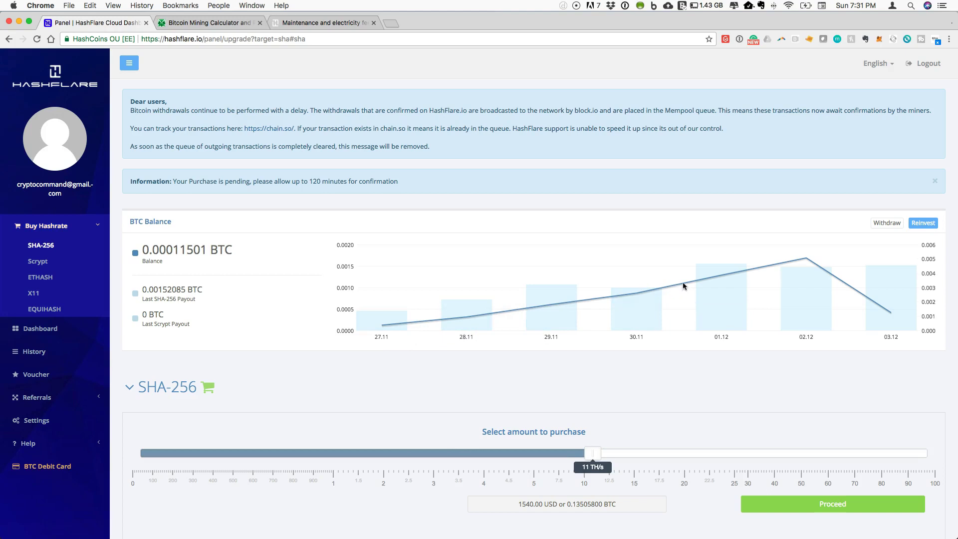
mouse_move(803, 261)
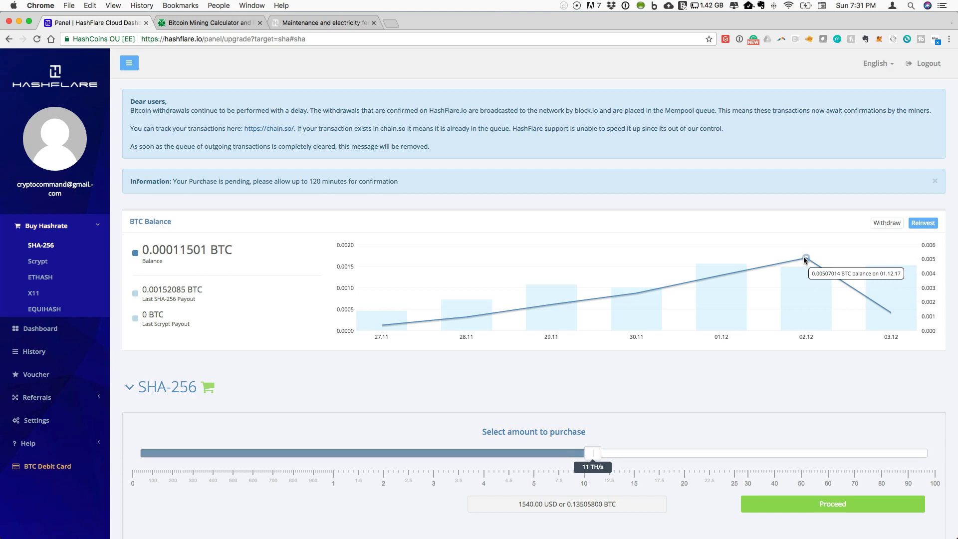
mouse_move(891, 312)
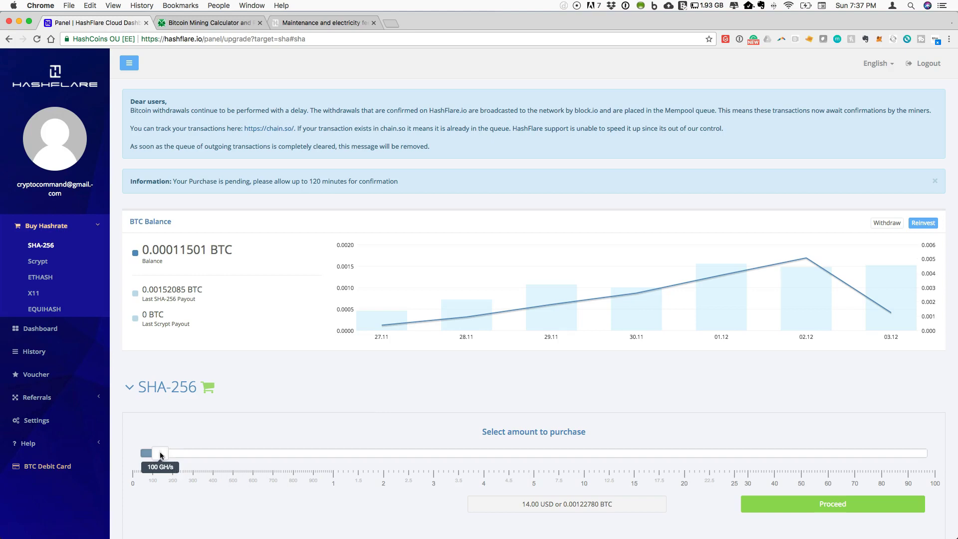
- Move the SHA-256 purchase slider from 10 GH/s up to 570 GH/s, costing 79.80 USD (0.00699846 BTC)
left_click_drag(160, 455, 143, 457)
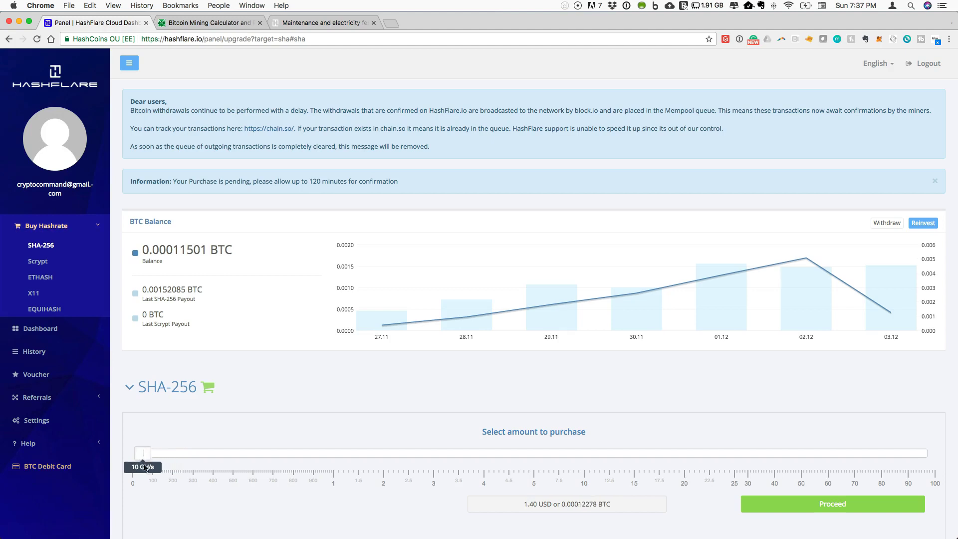
left_click_drag(143, 452, 251, 445)
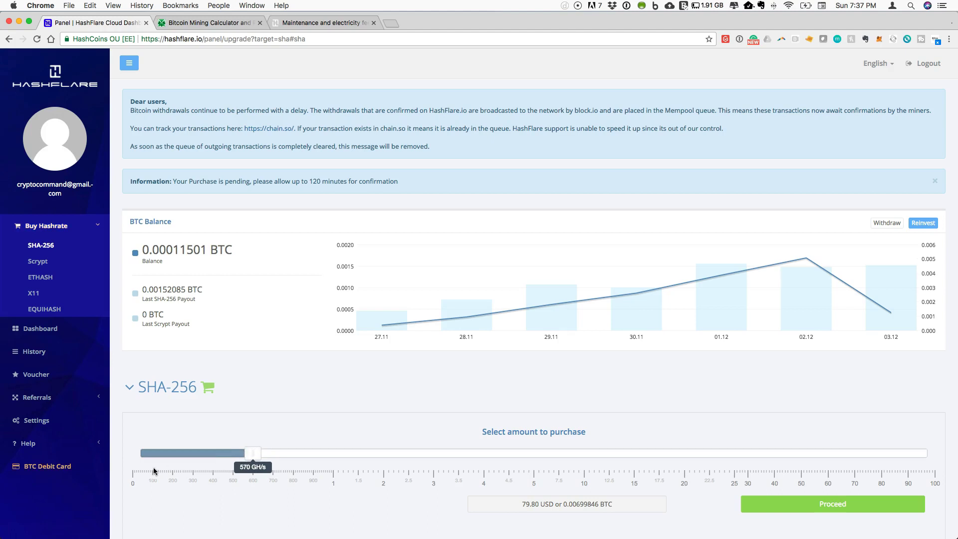